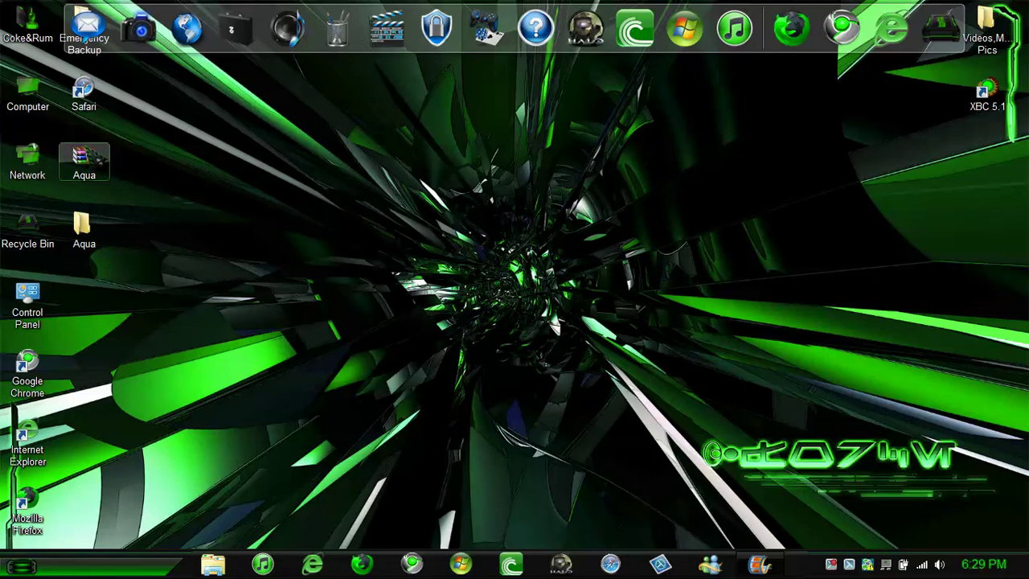
- Open Aqua.rar and extract the Aqua folder to the Desktop, choosing No to All for existing files
{"action": "double_click", "coordinate": [84, 161]}
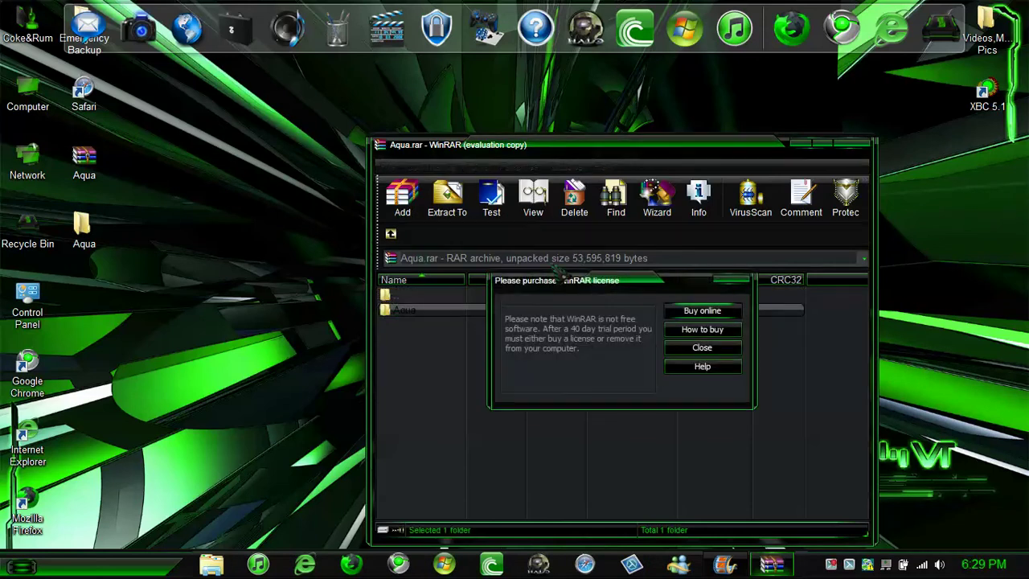
{"action": "left_click", "coordinate": [670, 349]}
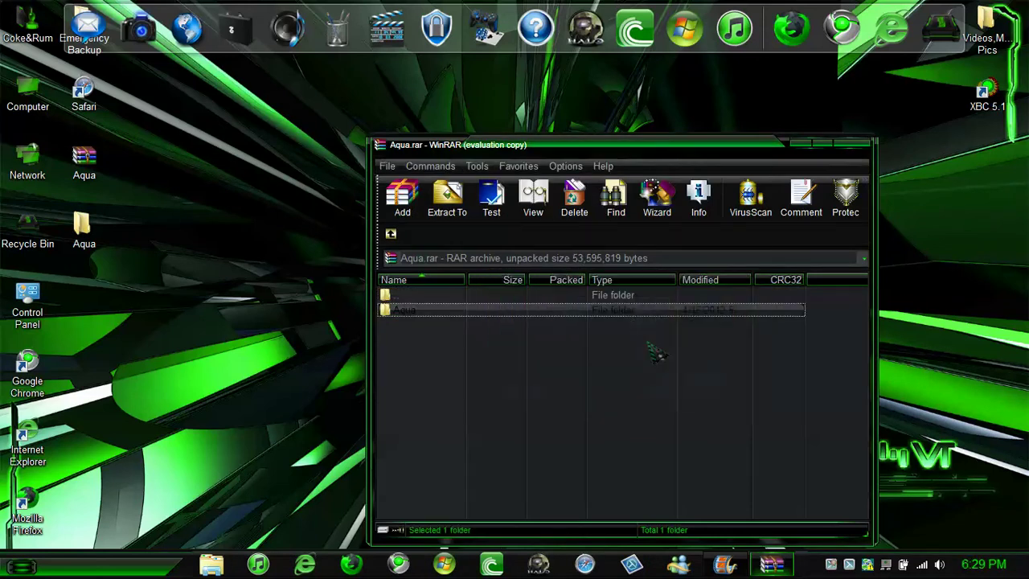
{"action": "right_click", "coordinate": [487, 315]}
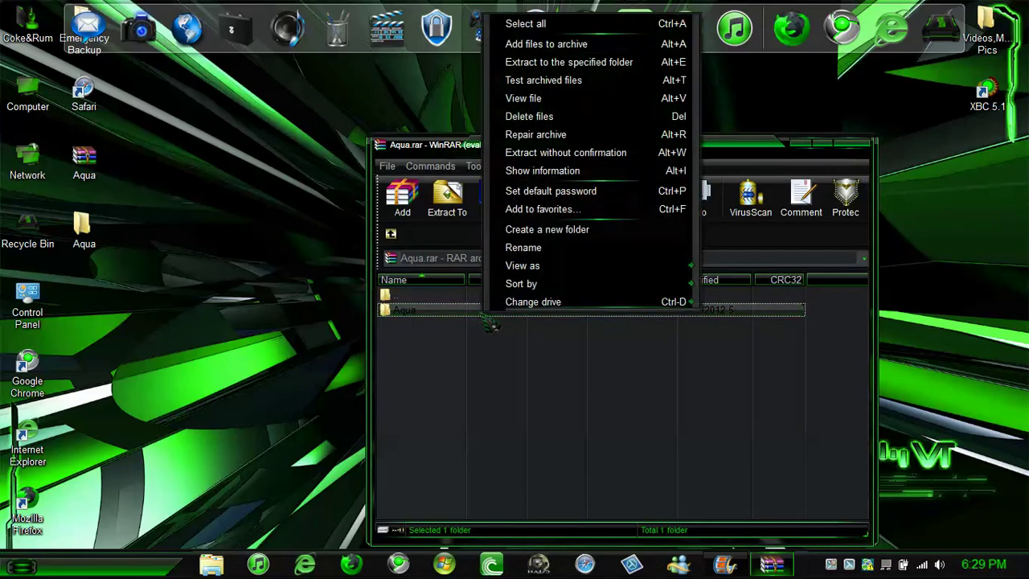
{"action": "left_click", "coordinate": [569, 65]}
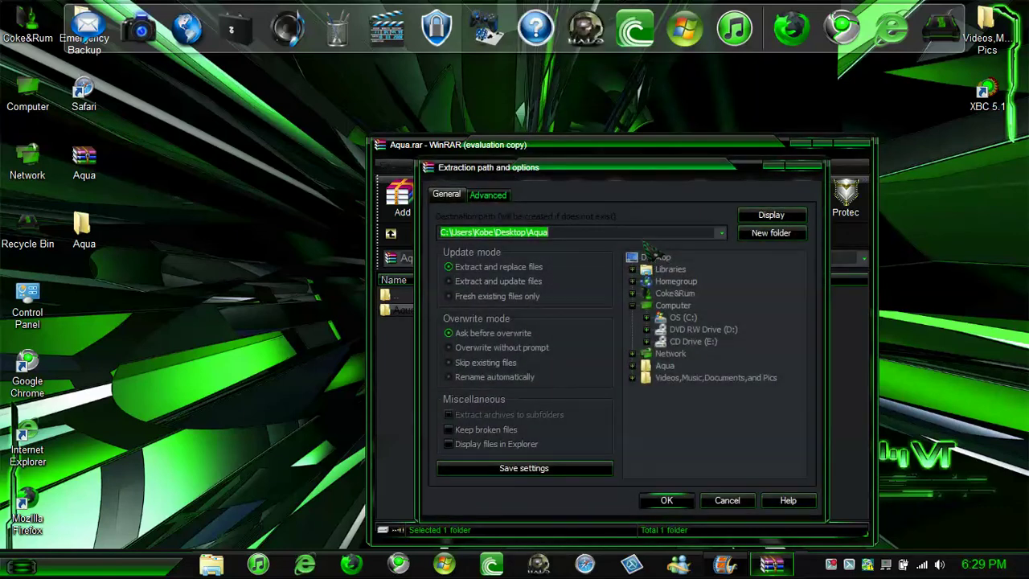
{"action": "left_click", "coordinate": [656, 257]}
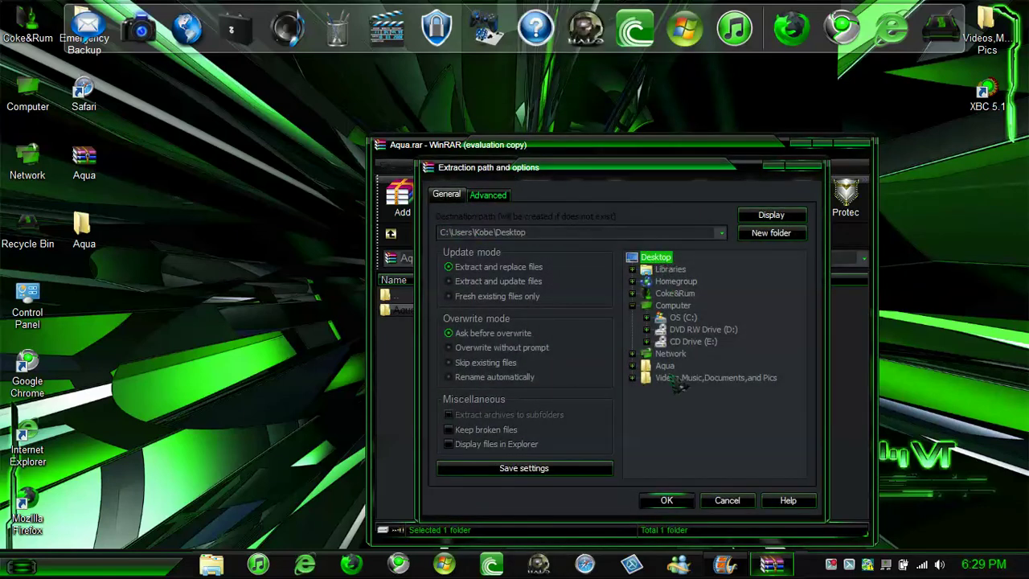
{"action": "left_click", "coordinate": [668, 500]}
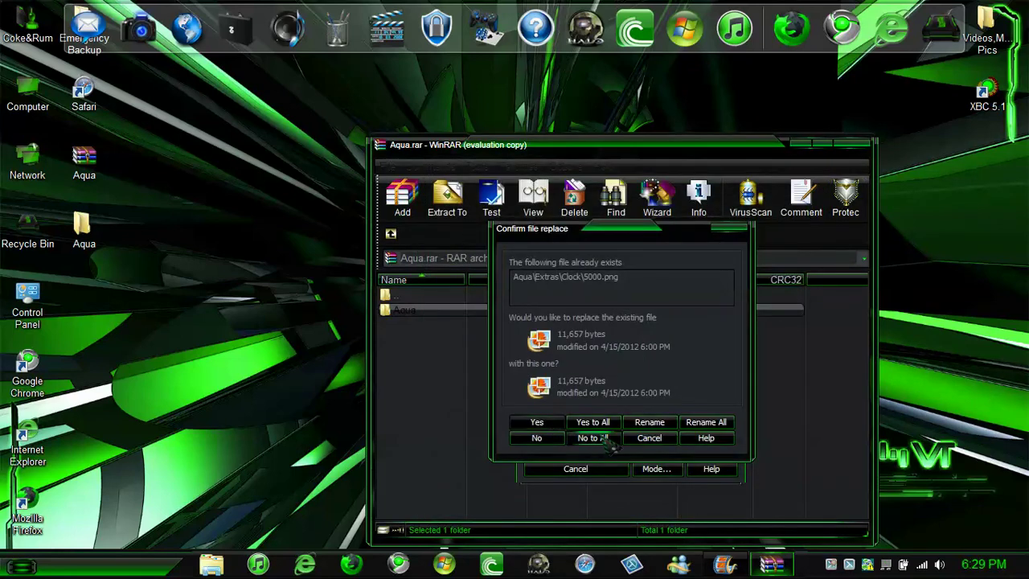
{"action": "left_click", "coordinate": [596, 437]}
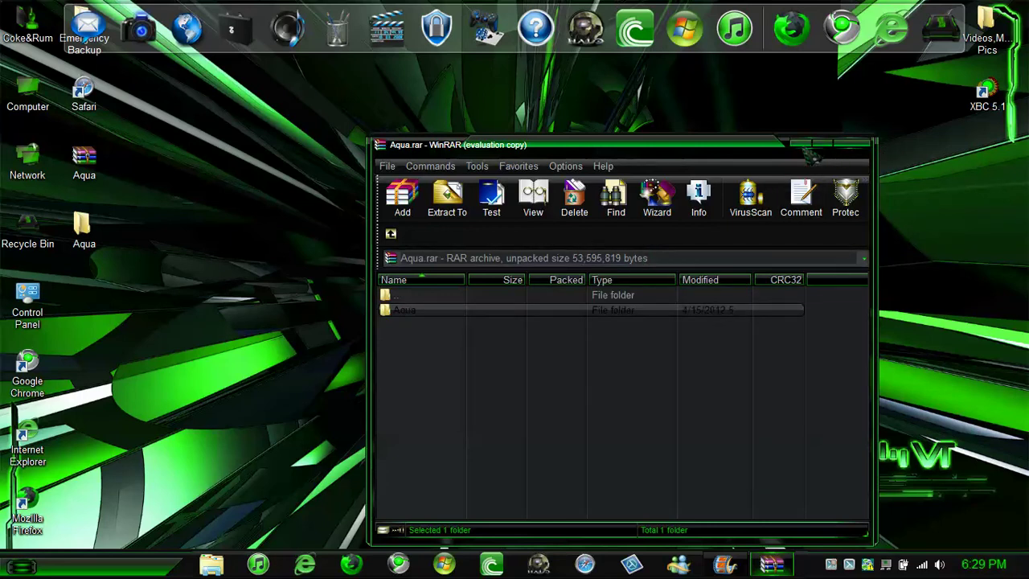
- Close WinRAR, open Aqua\Theme on the desktop, and copy both HUD Aqua 69cheka69 items
{"action": "left_click", "coordinate": [853, 145]}
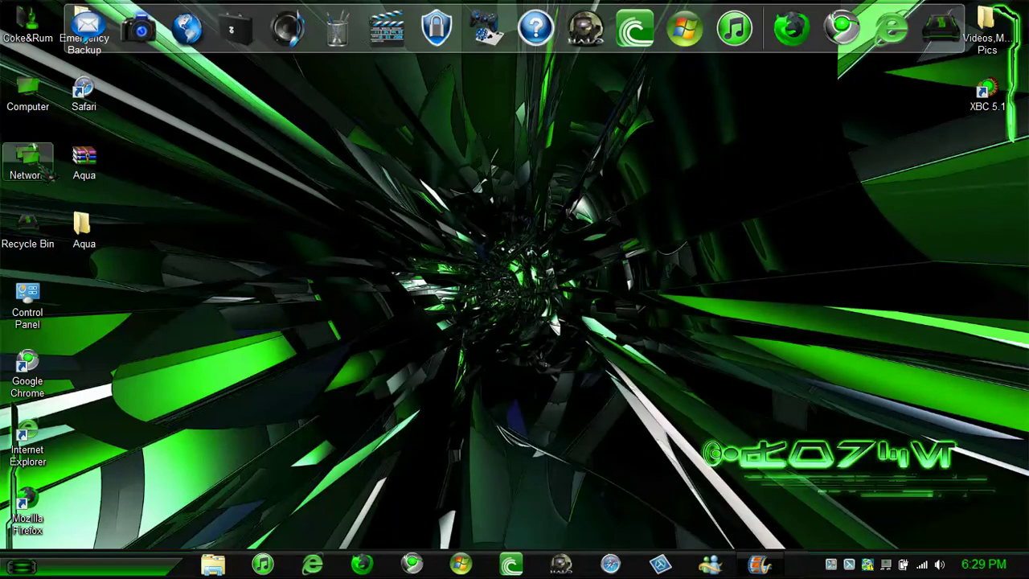
{"action": "double_click", "coordinate": [84, 229]}
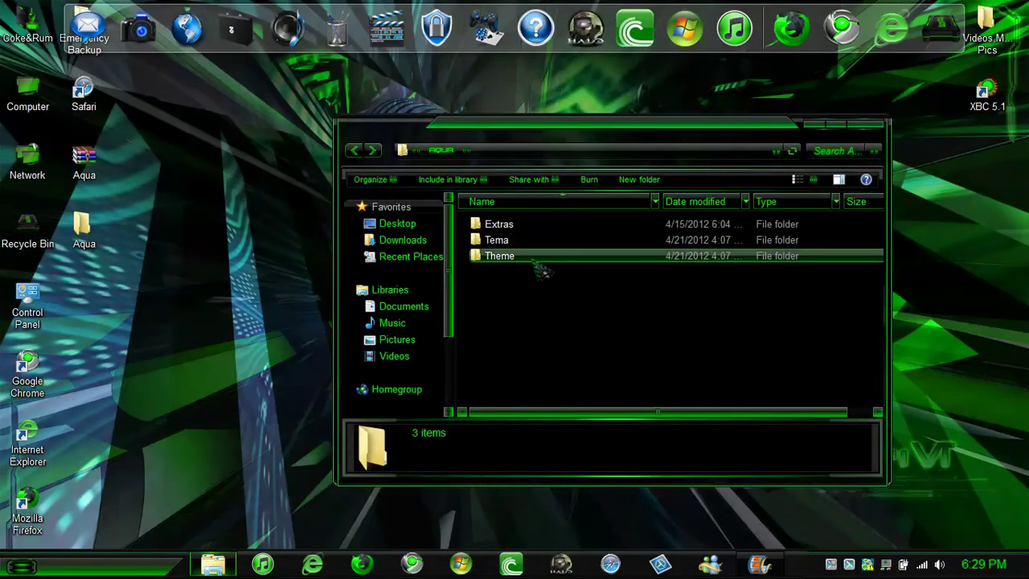
{"action": "double_click", "coordinate": [534, 257]}
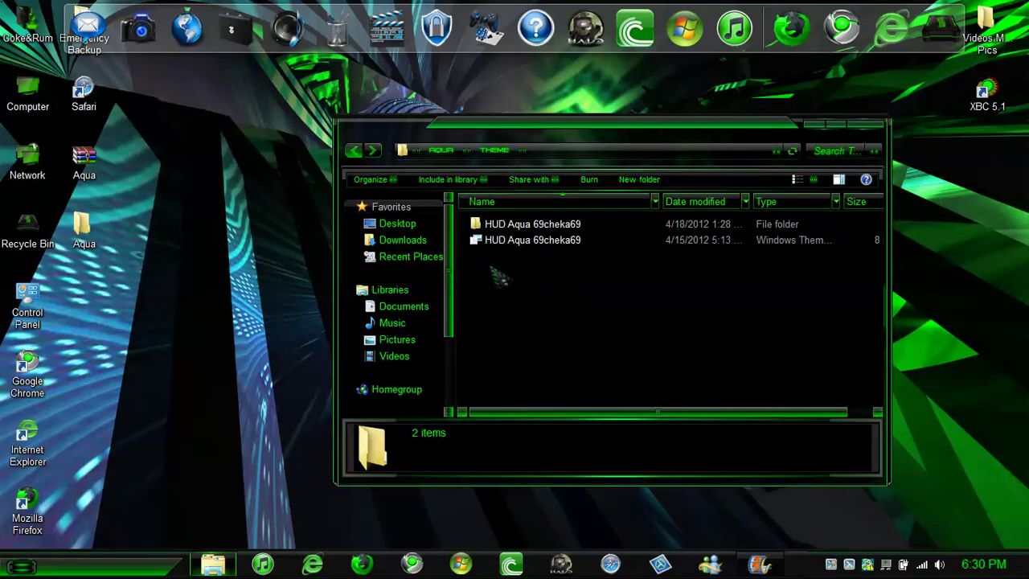
{"action": "left_click_drag", "start_coordinate": [474, 260], "coordinate": [643, 233]}
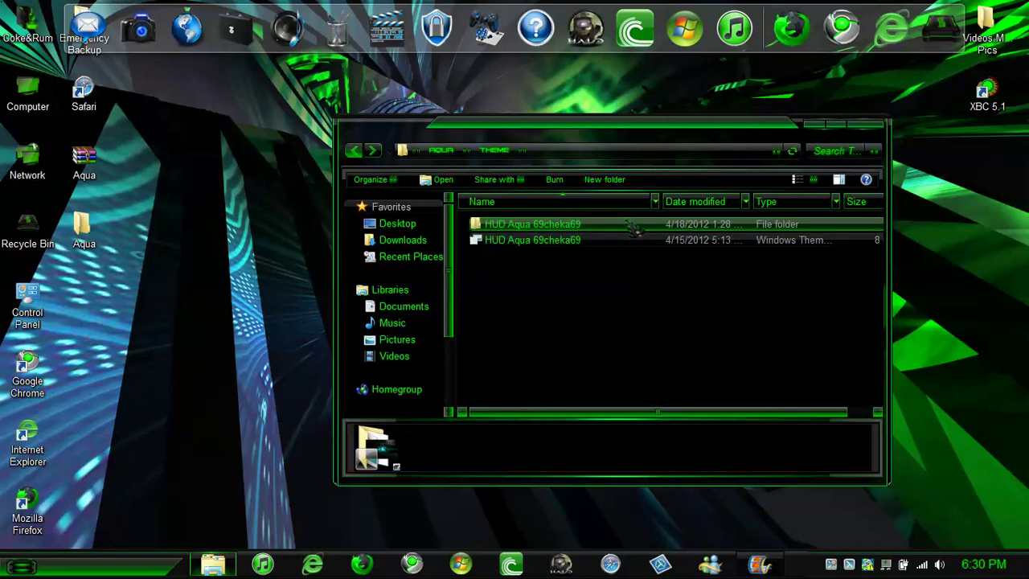
{"action": "right_click", "coordinate": [531, 223]}
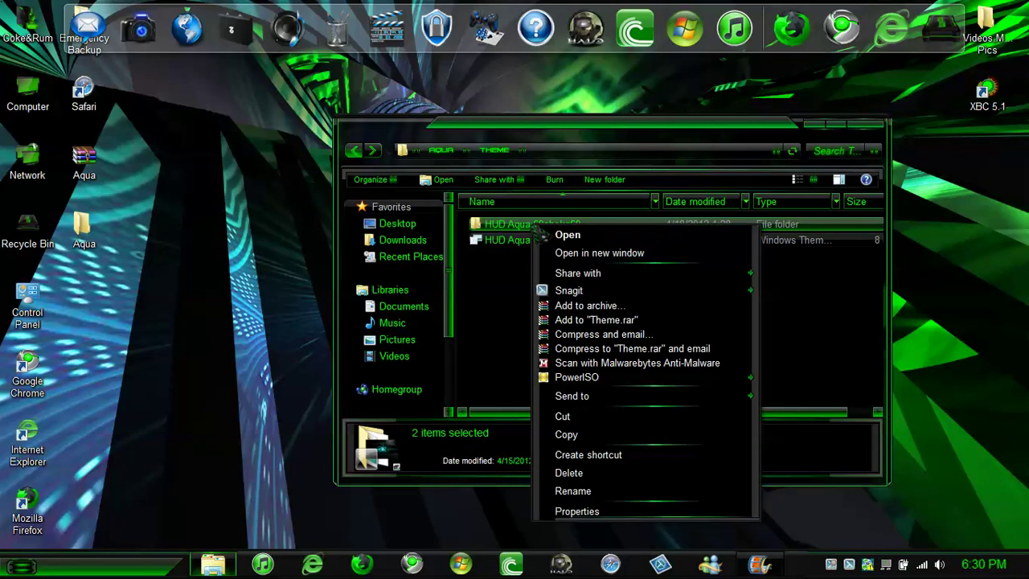
{"action": "left_click", "coordinate": [579, 435]}
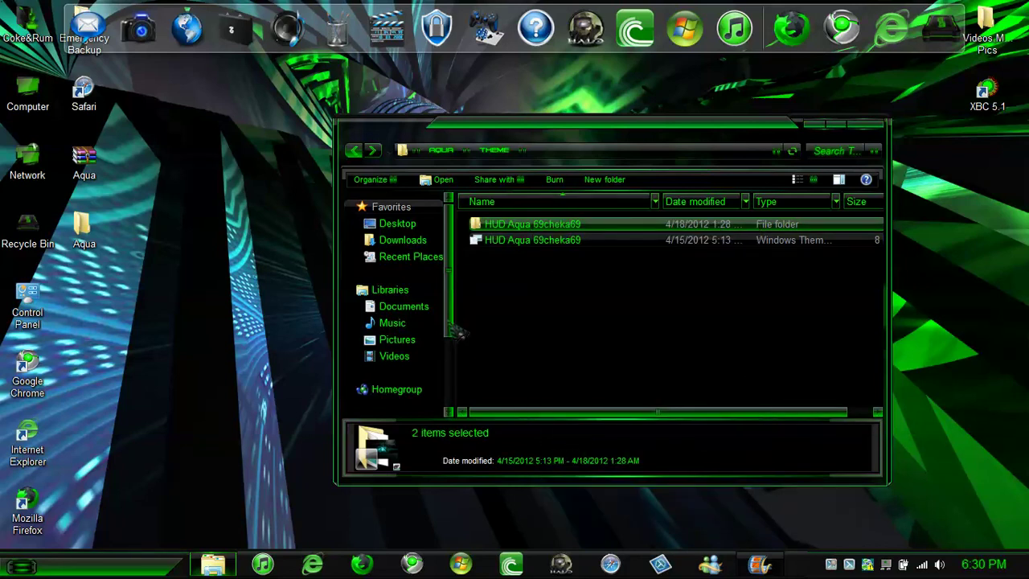
- Navigate from Computer through OS (C:), WINDOWS and Resources into the Themes folder
{"action": "left_click_drag", "start_coordinate": [452, 329], "coordinate": [459, 372]}
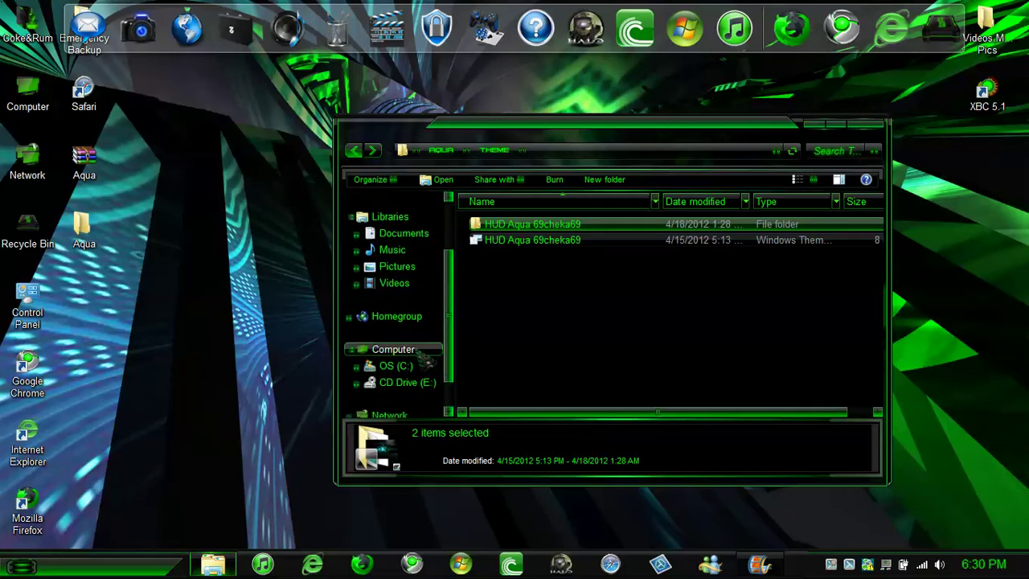
{"action": "left_click", "coordinate": [393, 349]}
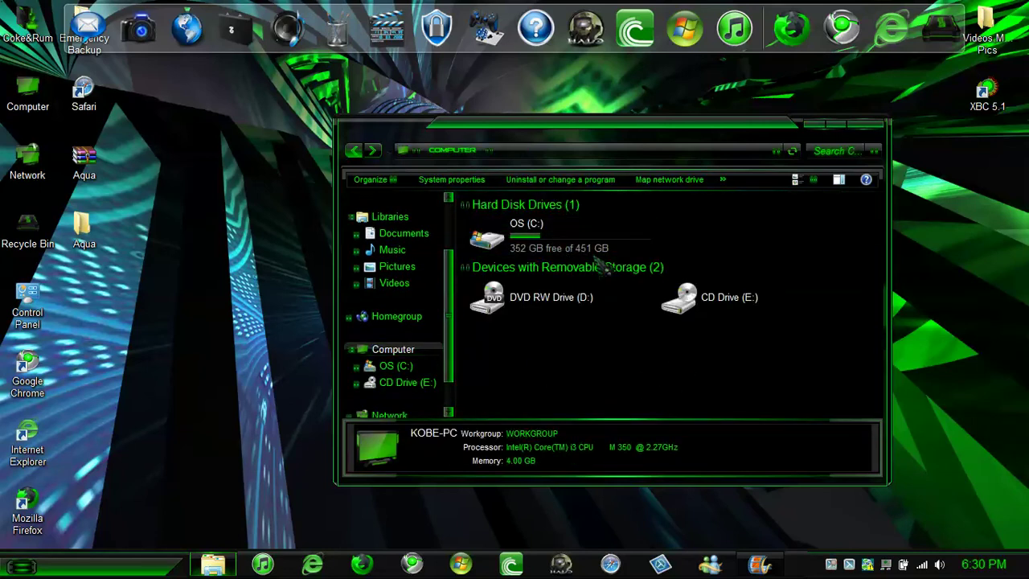
{"action": "double_click", "coordinate": [575, 235]}
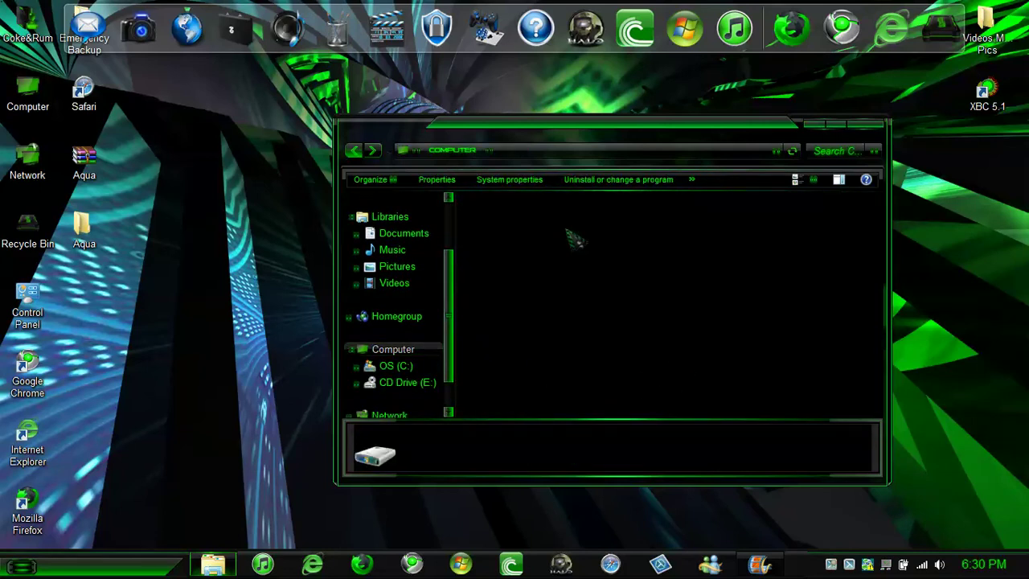
{"action": "left_click_drag", "start_coordinate": [882, 233], "coordinate": [883, 273]}
{"action": "left_click", "coordinate": [828, 299]}
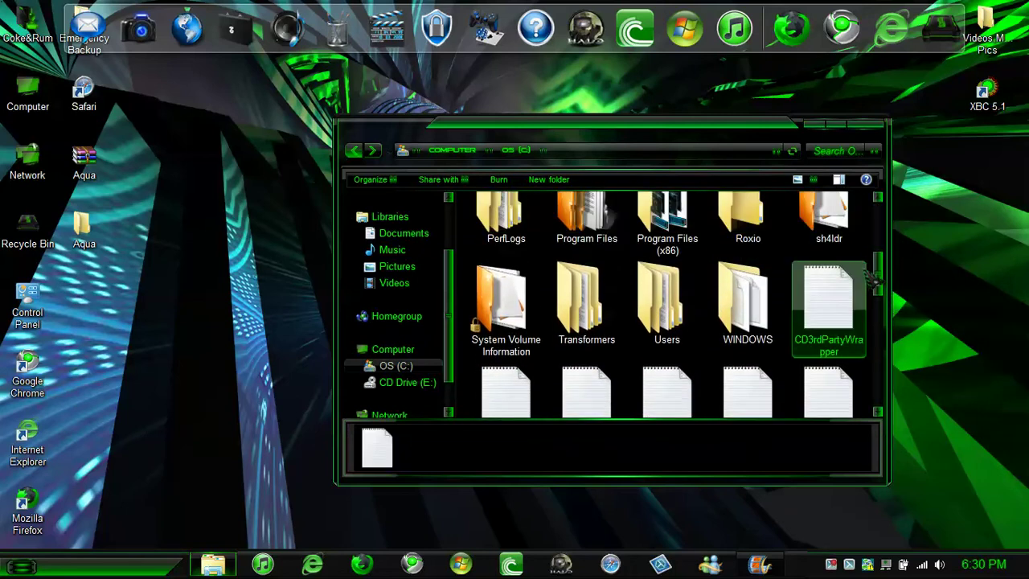
{"action": "double_click", "coordinate": [744, 301]}
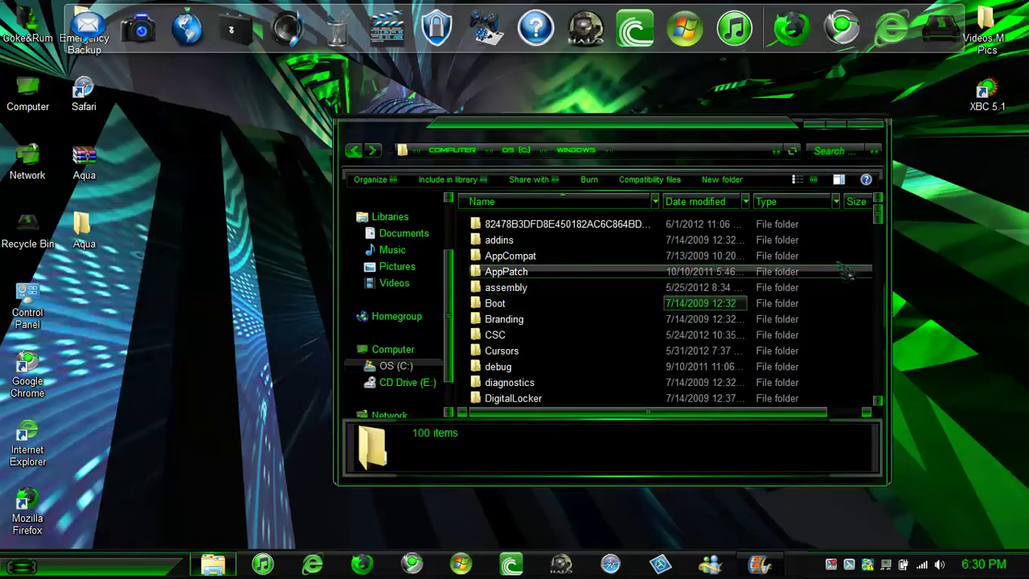
{"action": "left_click_drag", "start_coordinate": [881, 214], "coordinate": [882, 287]}
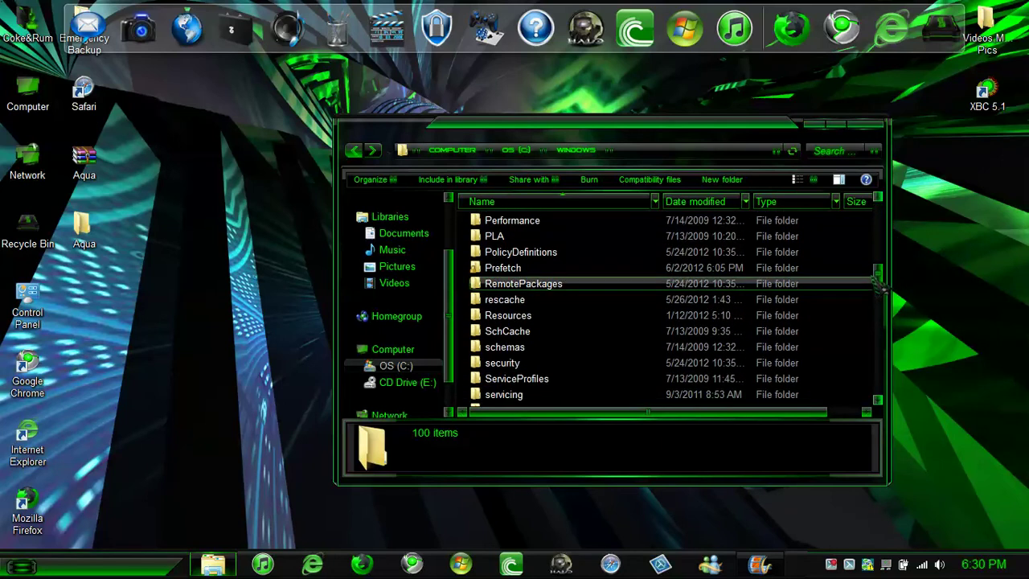
{"action": "double_click", "coordinate": [669, 314]}
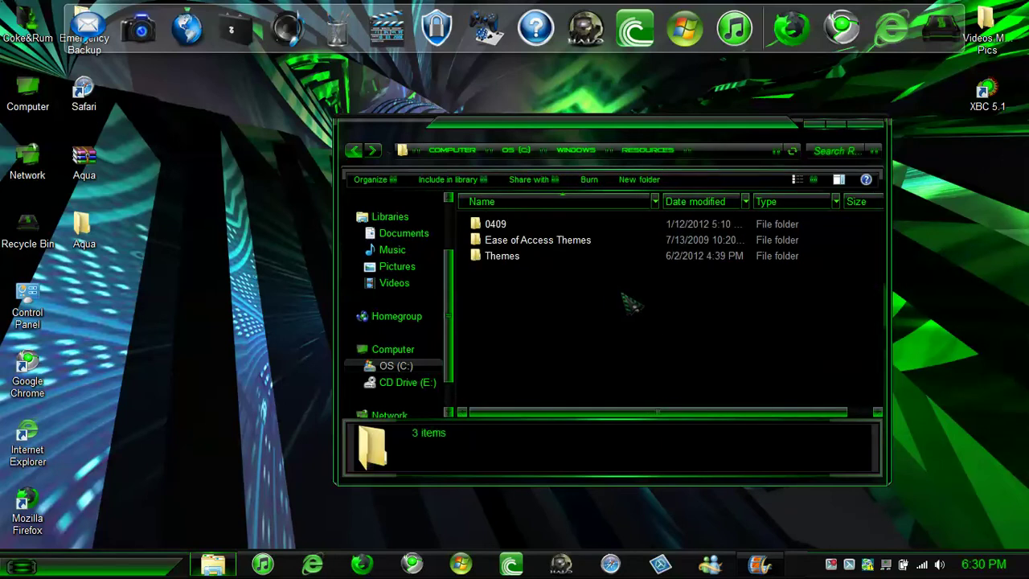
{"action": "double_click", "coordinate": [541, 260]}
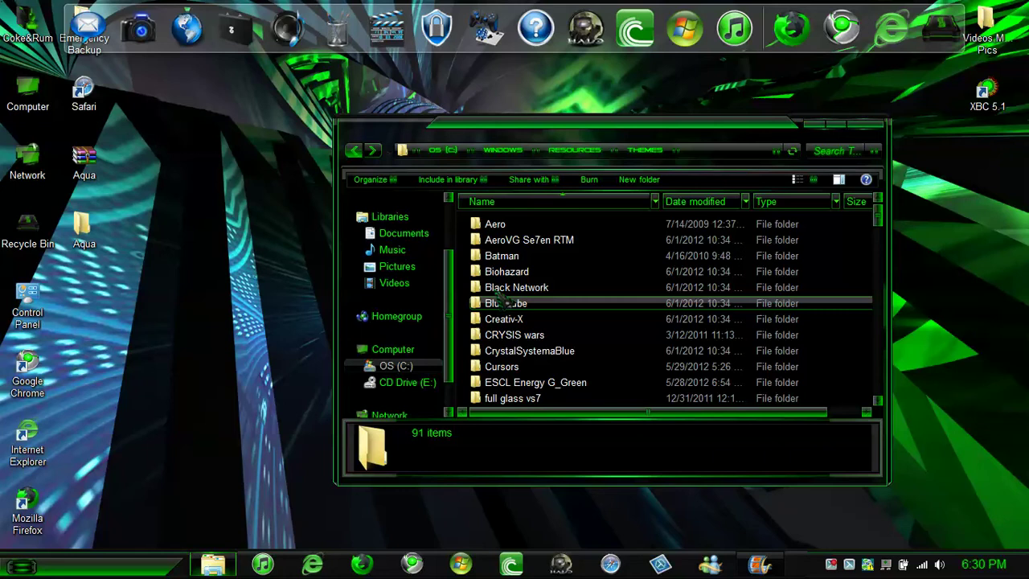
{"action": "mouse_move", "coordinate": [878, 213]}
{"action": "left_mouse_down"}
{"action": "mouse_move", "coordinate": [885, 337]}
{"action": "mouse_move", "coordinate": [883, 216]}
{"action": "left_mouse_up"}
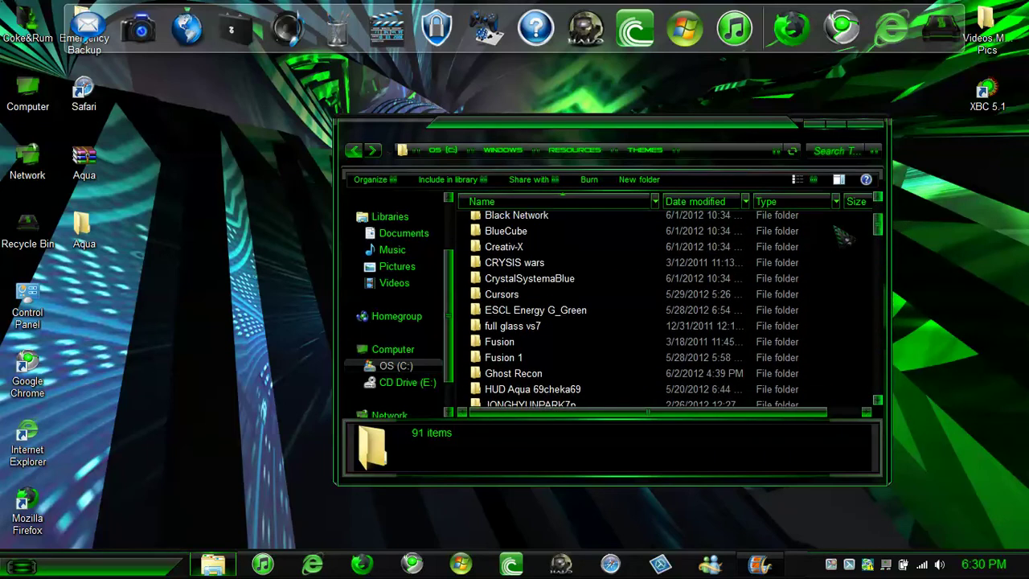
- Paste the HUD Aqua 69cheka69 items into Themes, confirming the folder merge and Copy and Replace
{"action": "right_click", "coordinate": [465, 304]}
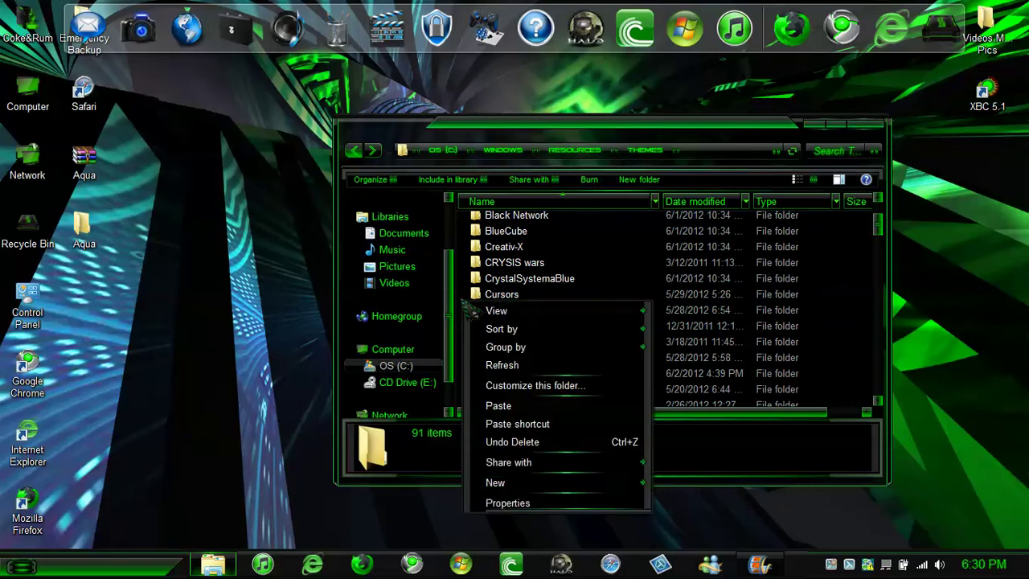
{"action": "left_click", "coordinate": [511, 407]}
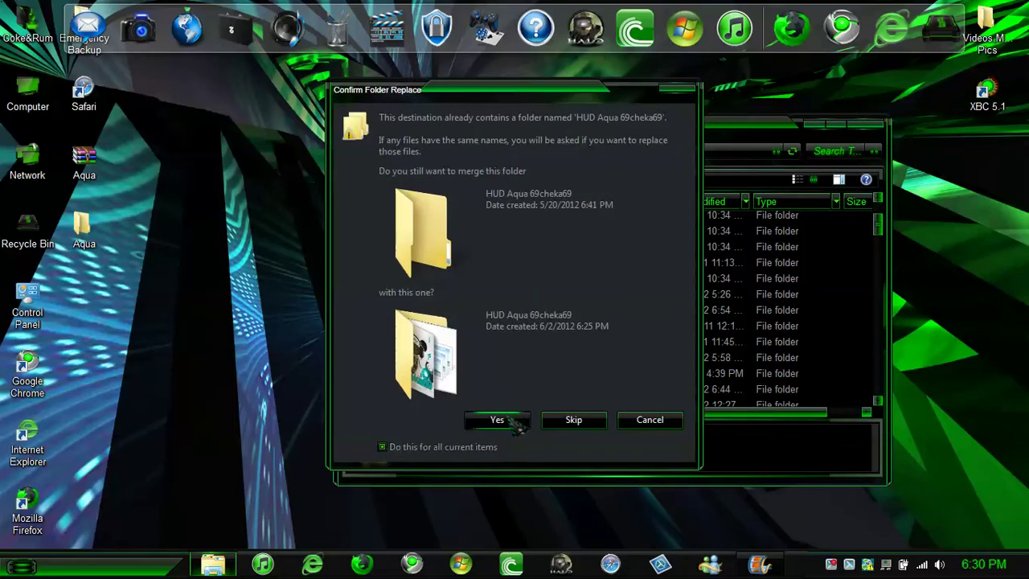
{"action": "left_click", "coordinate": [516, 425]}
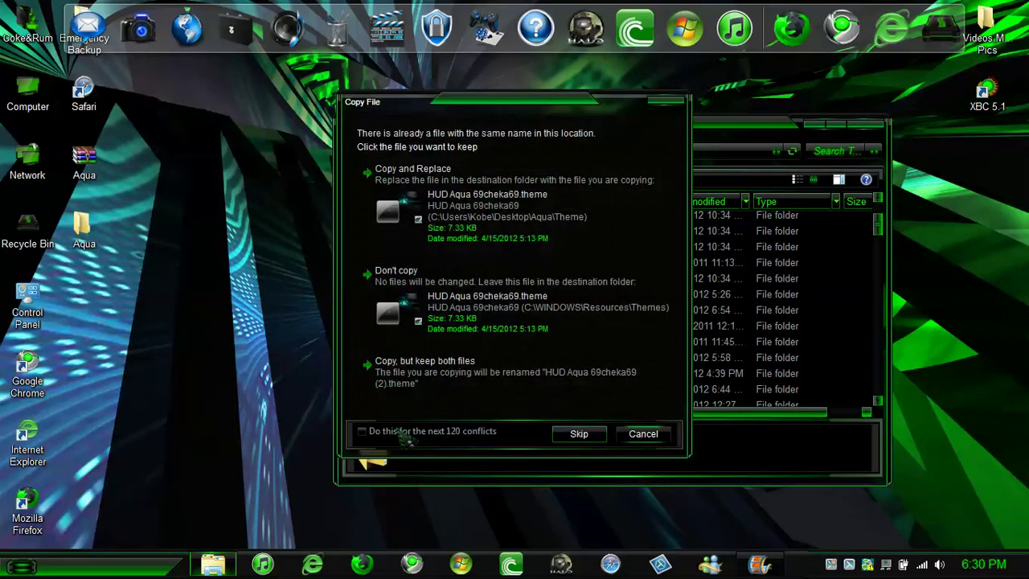
{"action": "left_click", "coordinate": [546, 211]}
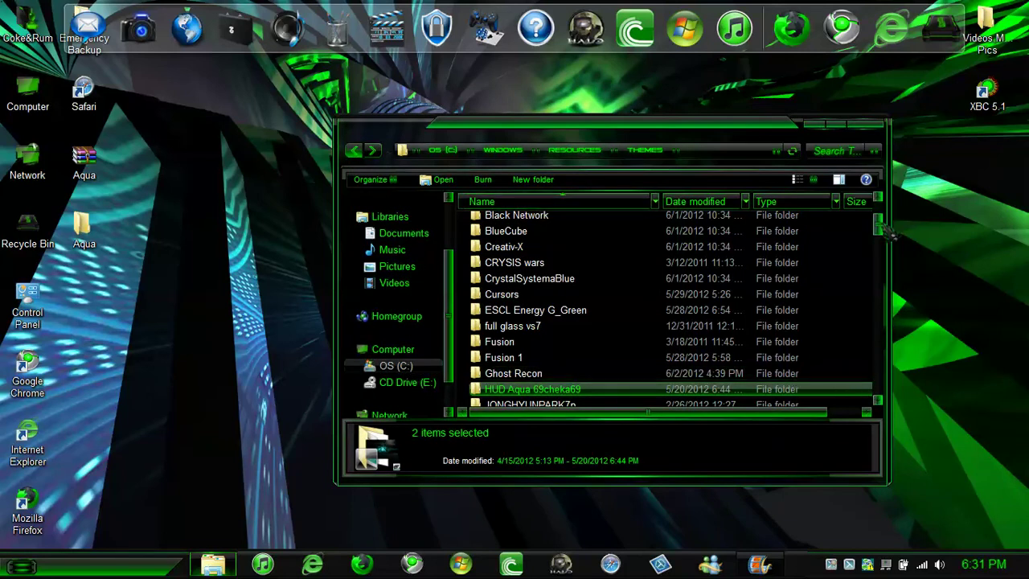
{"action": "left_click_drag", "start_coordinate": [888, 228], "coordinate": [887, 334]}
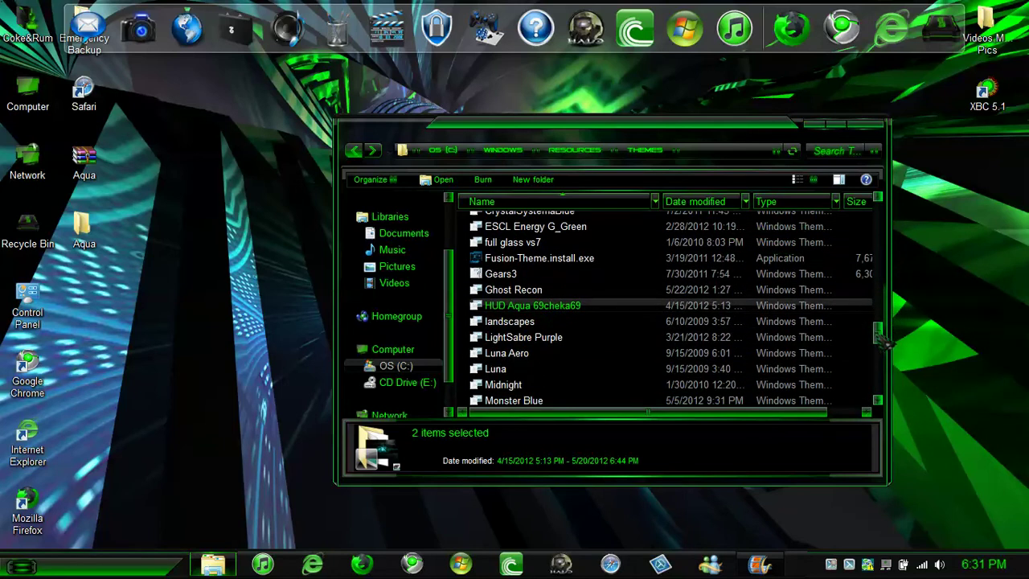
- Apply the HUD Aqua 69cheka69 .theme file, then close Personalization and the Themes window
{"action": "double_click", "coordinate": [624, 310]}
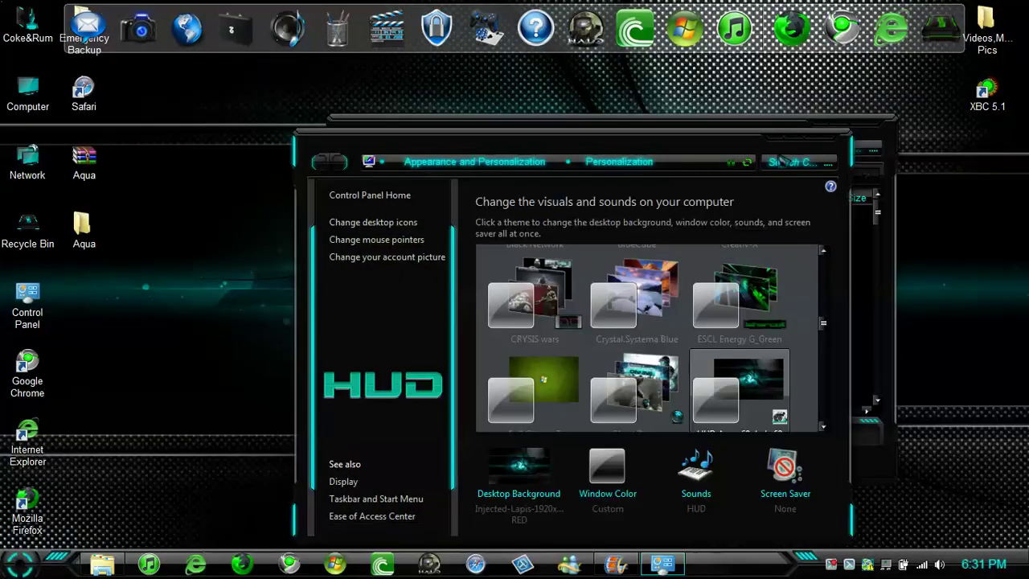
{"action": "left_click", "coordinate": [787, 145]}
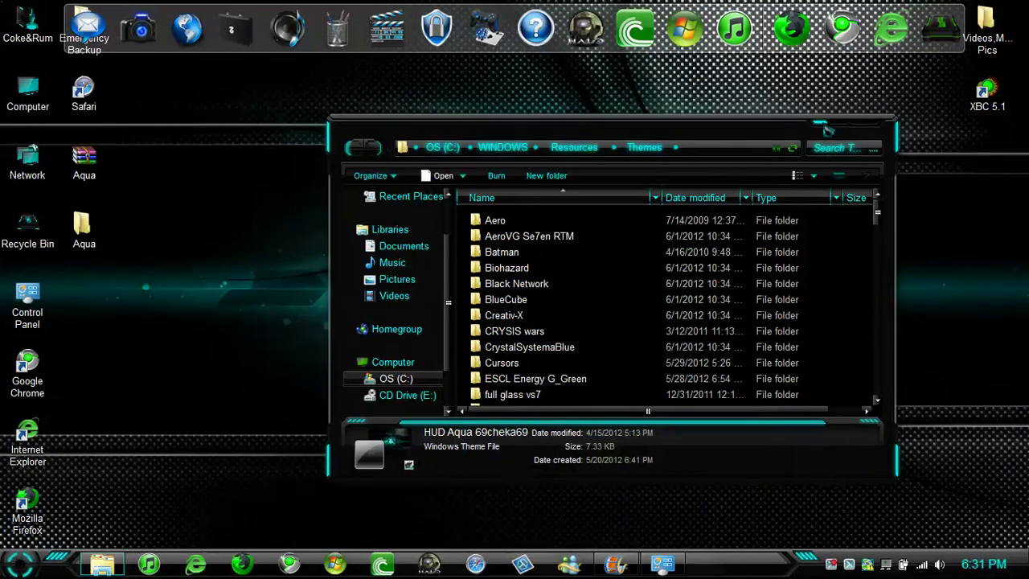
{"action": "left_click", "coordinate": [826, 131]}
{"action": "right_click", "coordinate": [449, 268]}
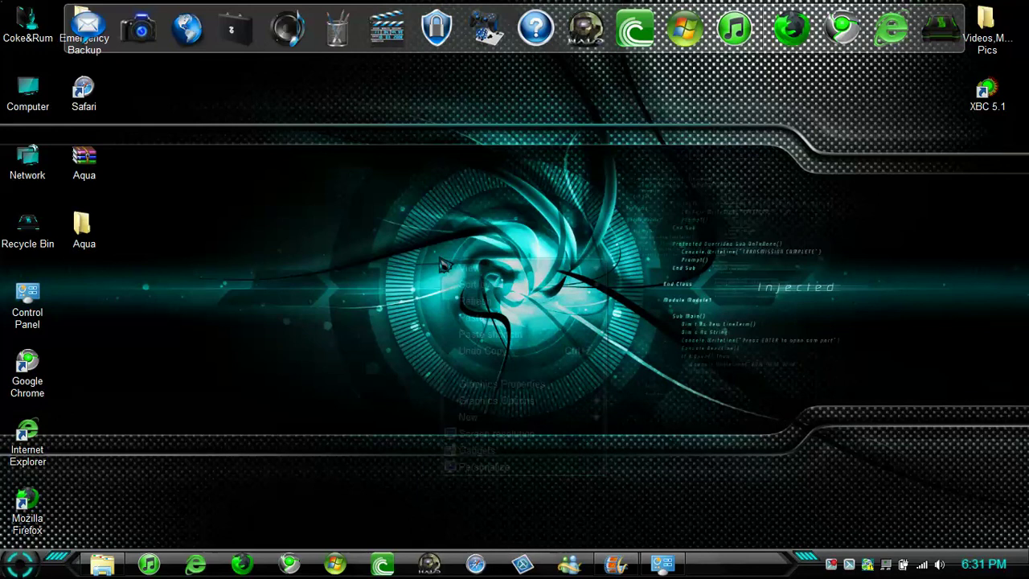
{"action": "left_click", "coordinate": [288, 233]}
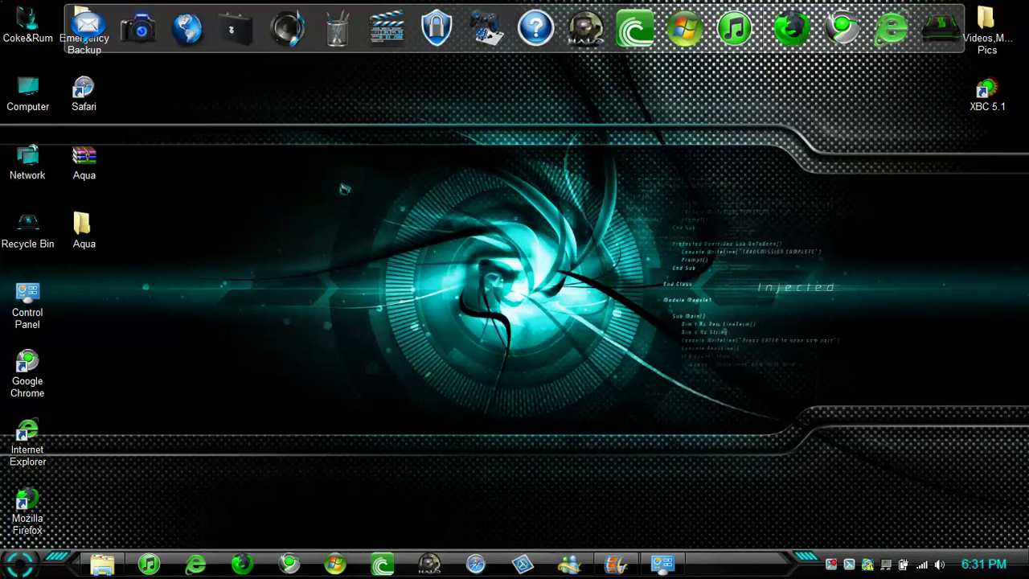
{"action": "left_click_drag", "start_coordinate": [297, 126], "coordinate": [535, 434]}
- Restore Personalization from the taskbar and apply the ESCL Energy G_Green theme
{"action": "left_click", "coordinate": [663, 563]}
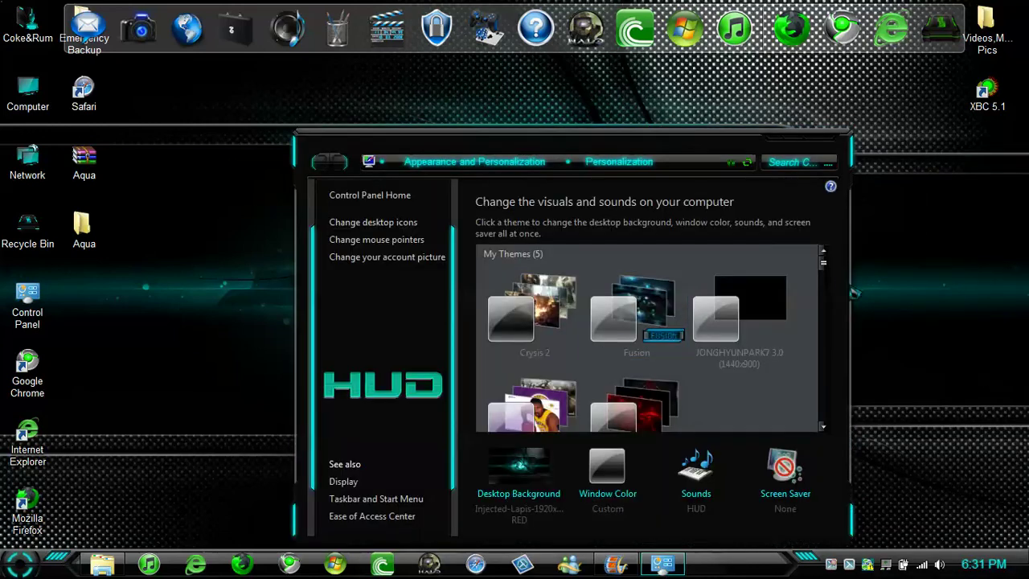
{"action": "left_click_drag", "start_coordinate": [827, 271], "coordinate": [831, 341]}
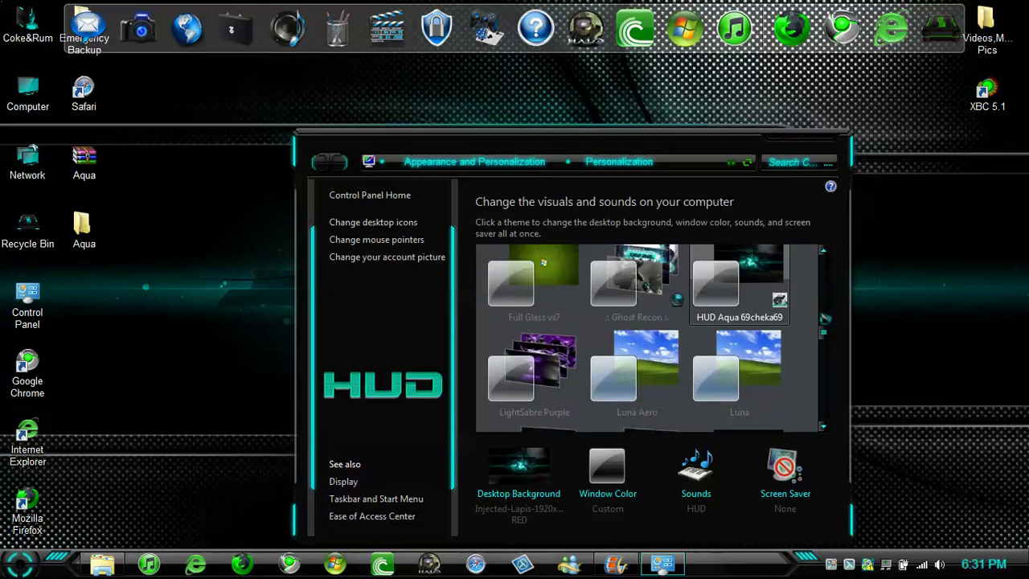
{"action": "scroll", "coordinate": [653, 338], "scroll_direction": "up", "scroll_amount": 3}
{"action": "left_click", "coordinate": [740, 361]}
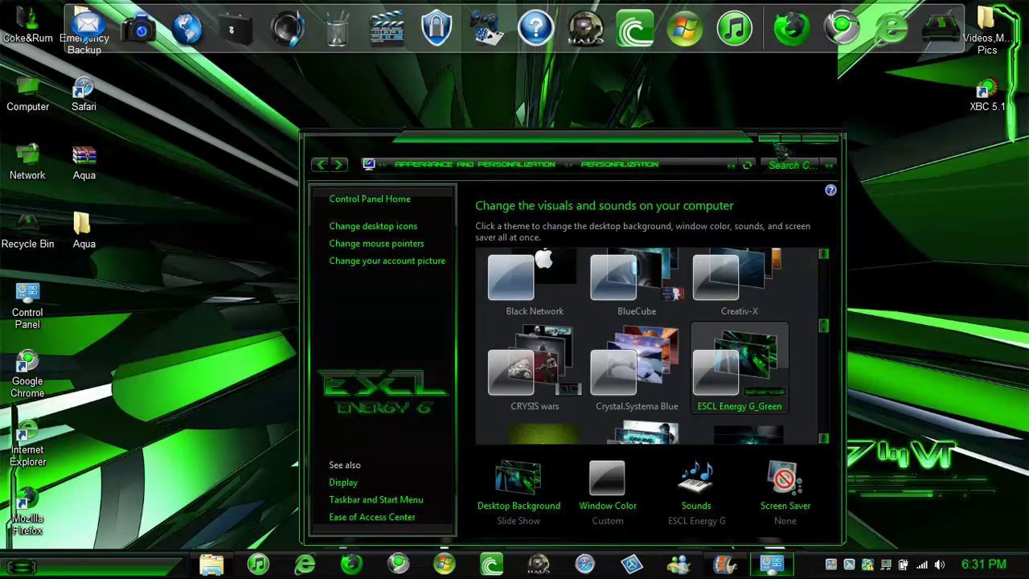
{"action": "left_click_drag", "start_coordinate": [832, 333], "coordinate": [834, 270]}
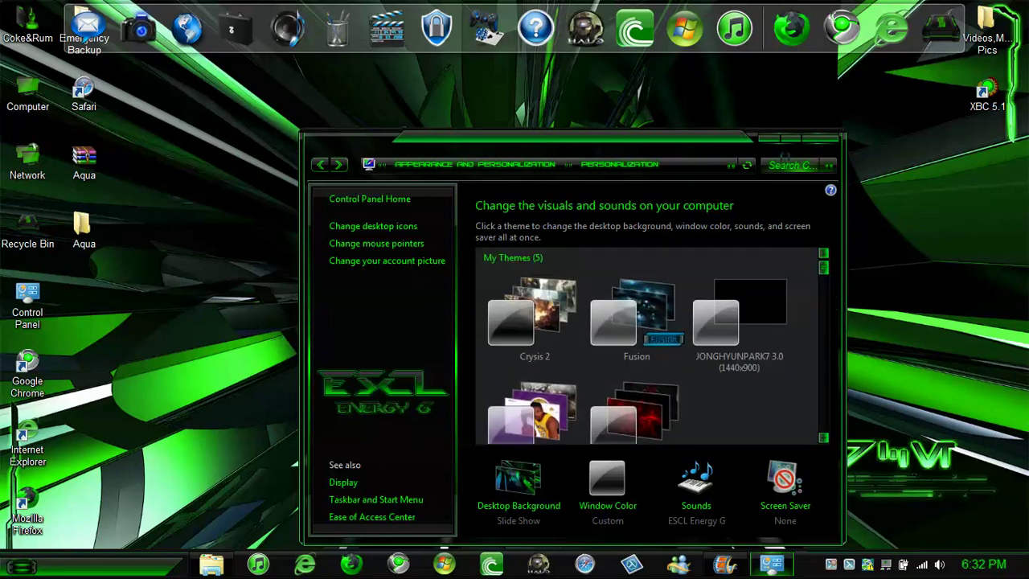